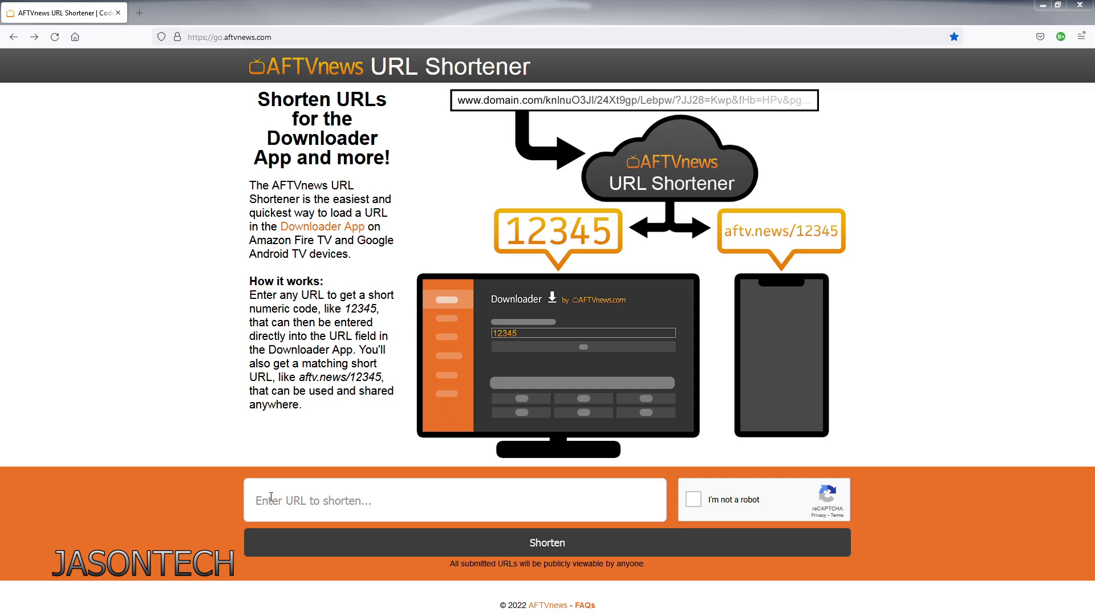
click(260, 507)
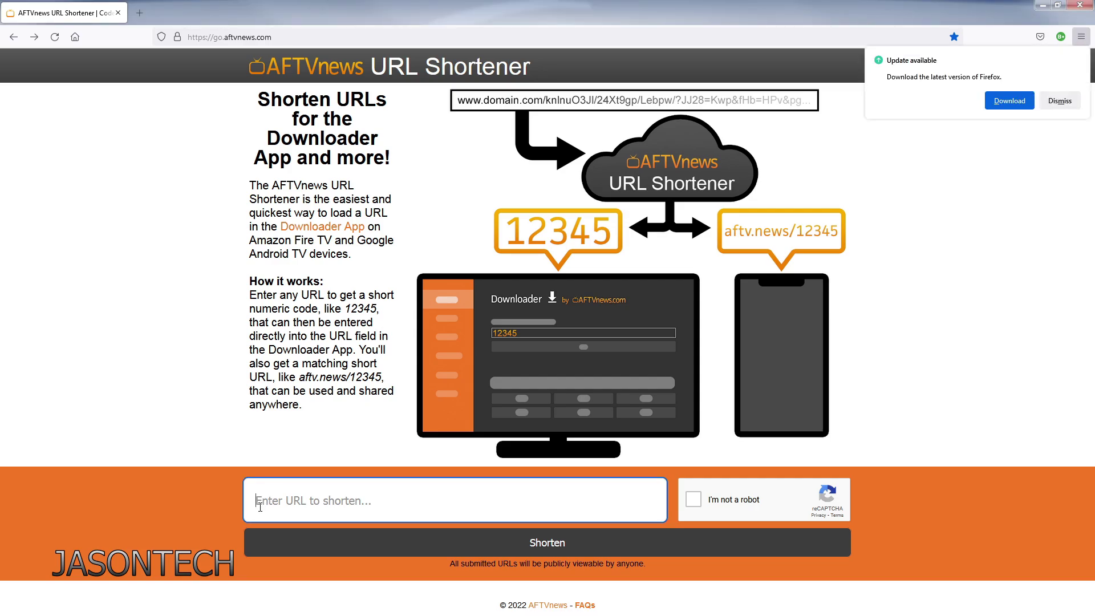
click(281, 497)
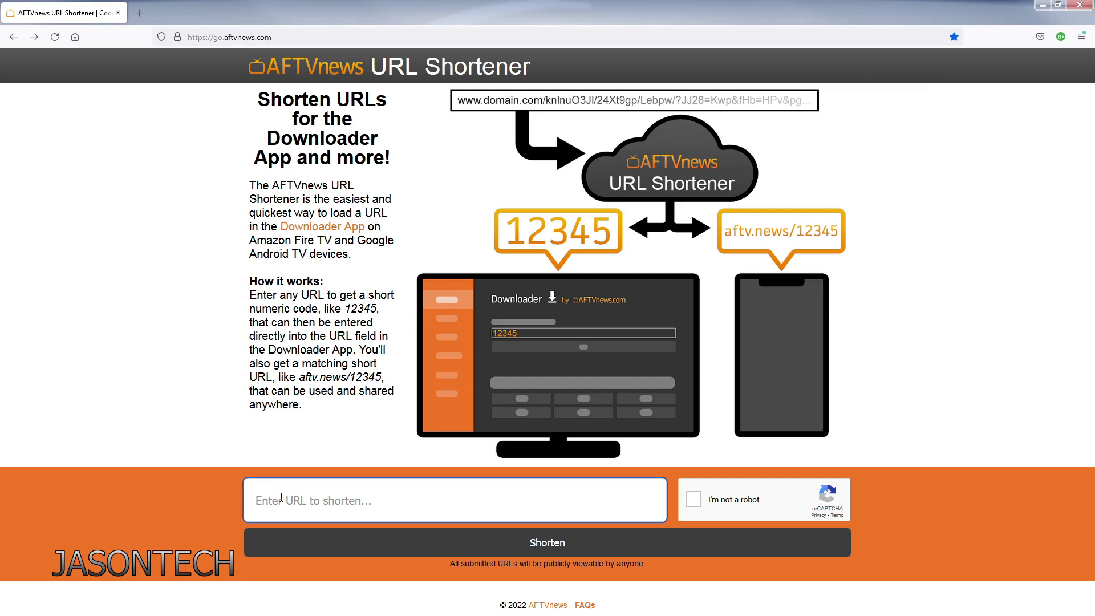
text(jasonschannel.com)
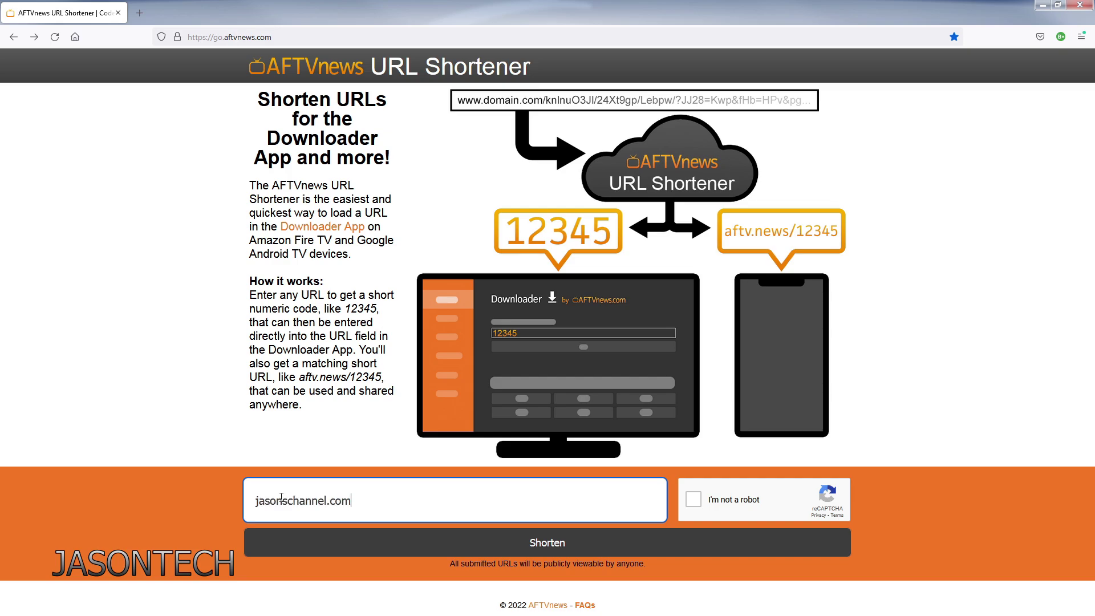
key(Escape)
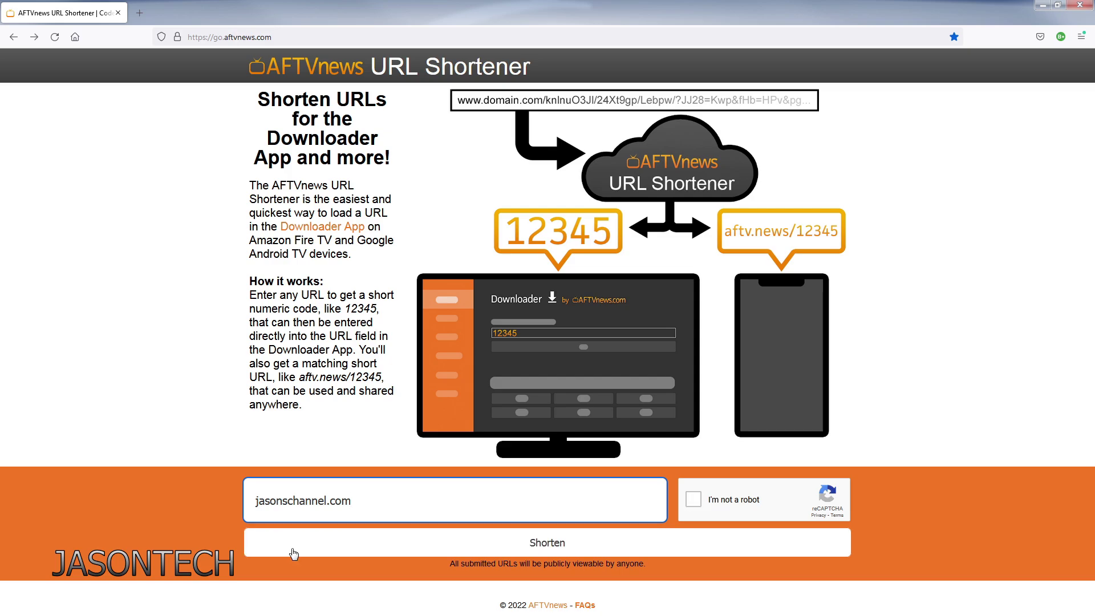
click(695, 500)
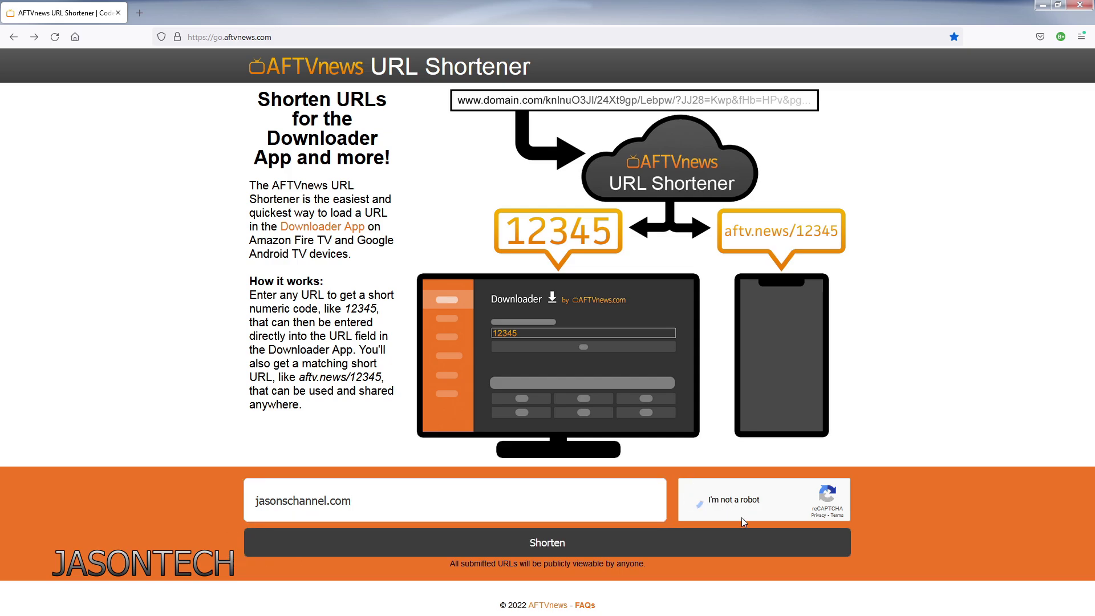
click(558, 549)
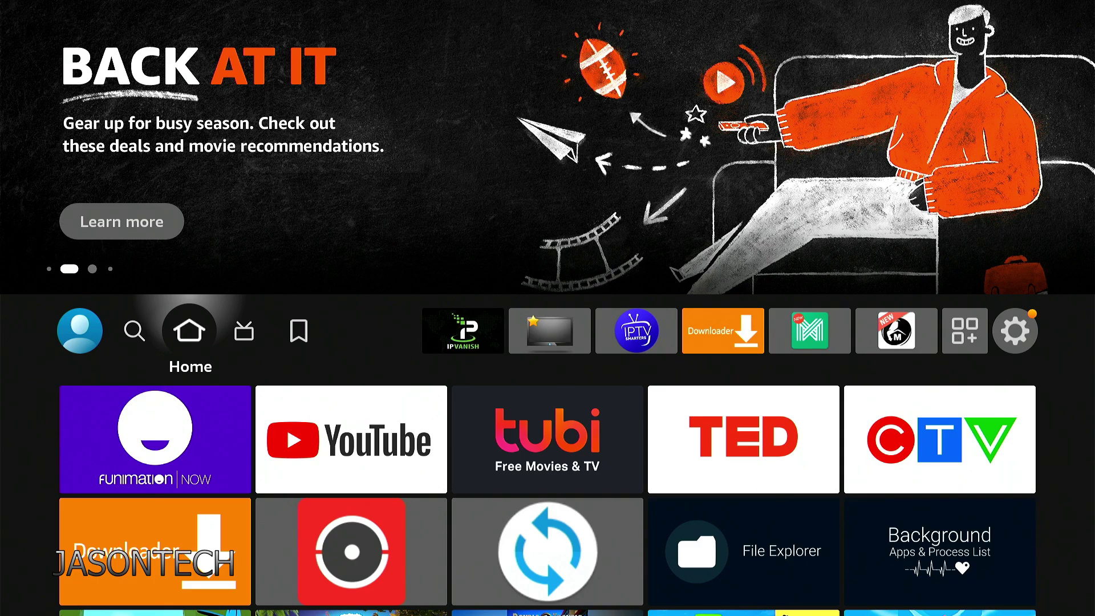
Launch Downloader and bring up the on-screen keyboard for its URL field.
key(Right)
key(Right)
key(Right)
key(Right)
key(Right)
key(Right)
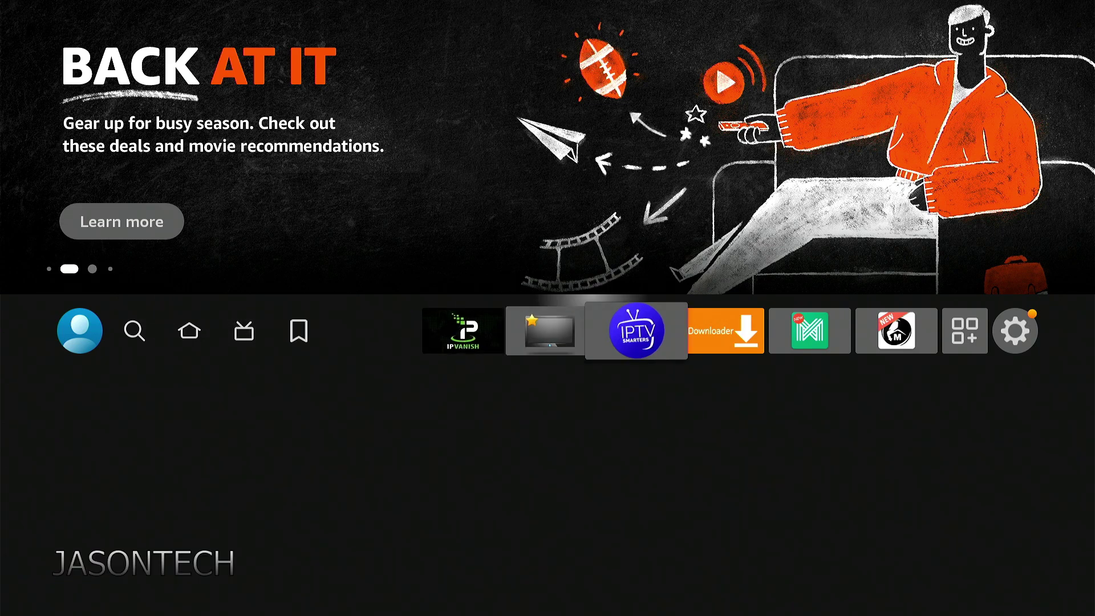
key(Return)
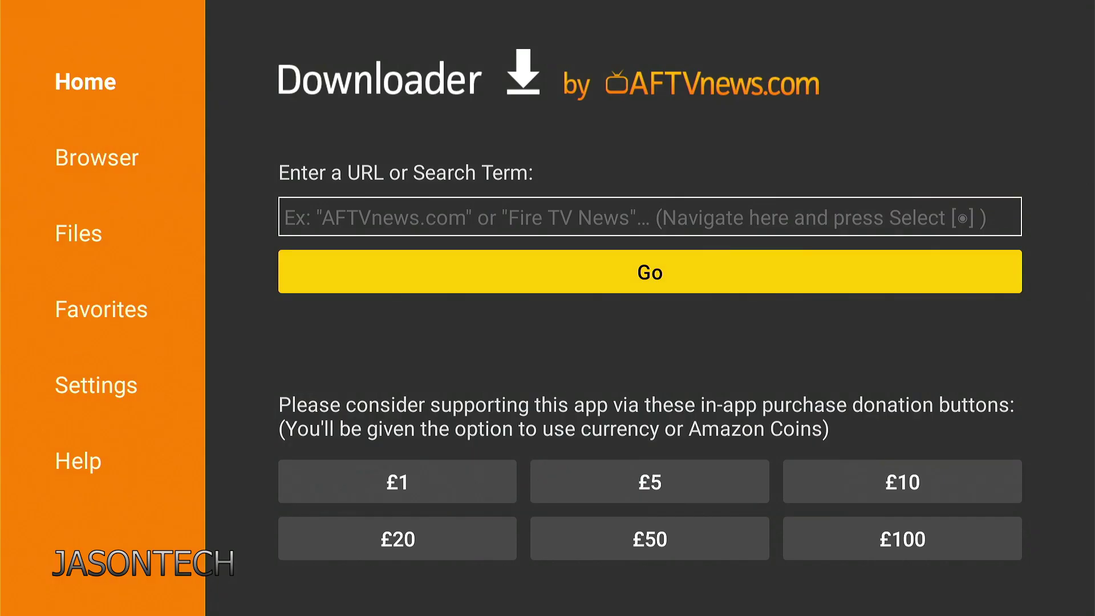
key(Up)
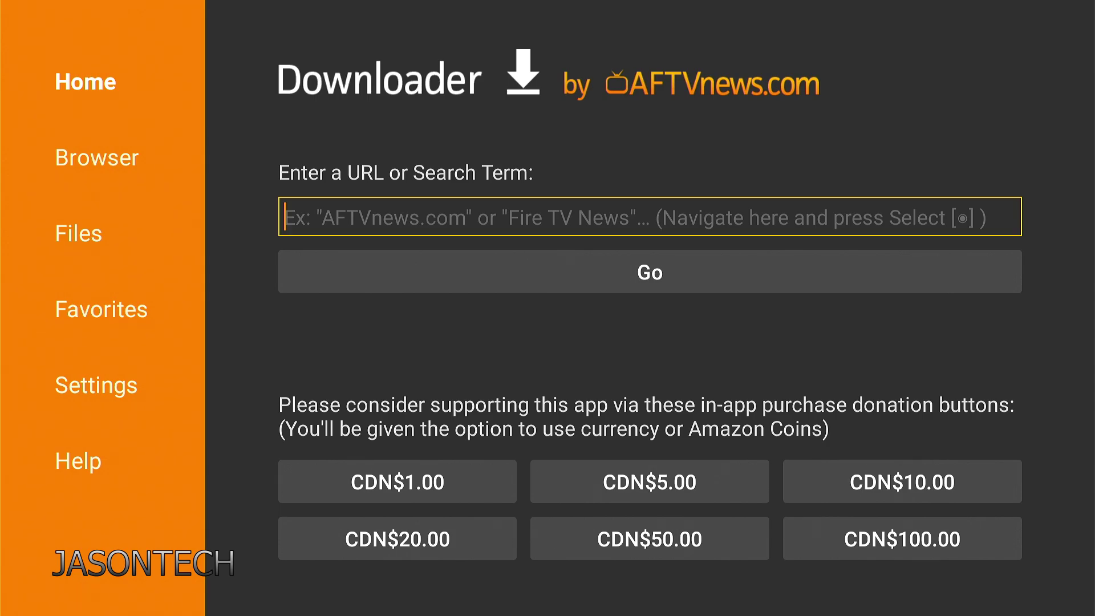
key(Return)
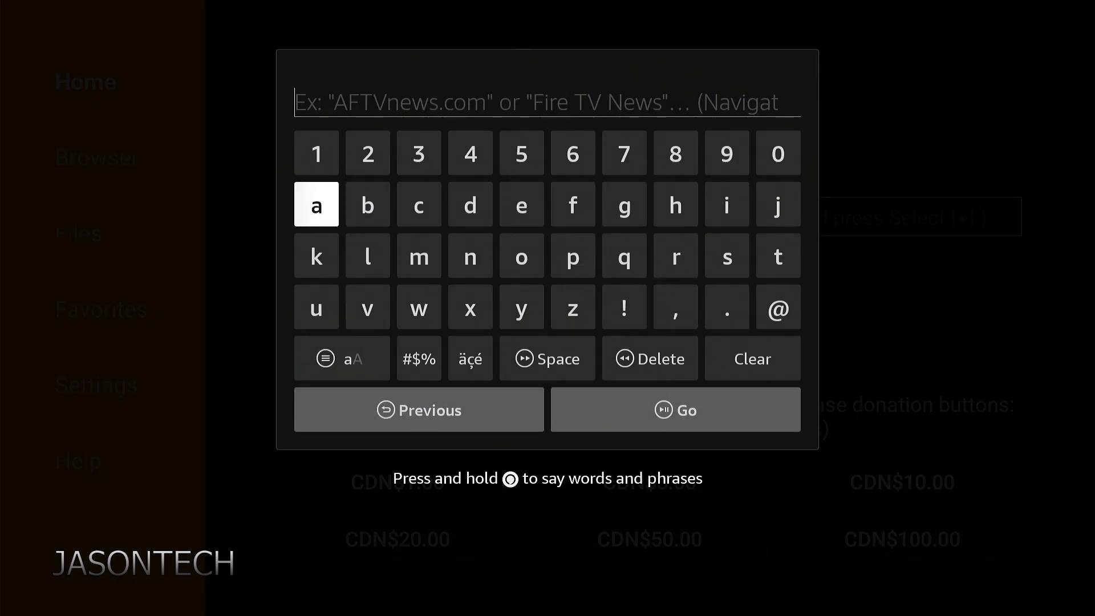
Enter code 577993 and submit it to load jasonschannel.com.
key(Up)
key(Right)
key(Right)
key(Right)
key(Right)
key(Return)
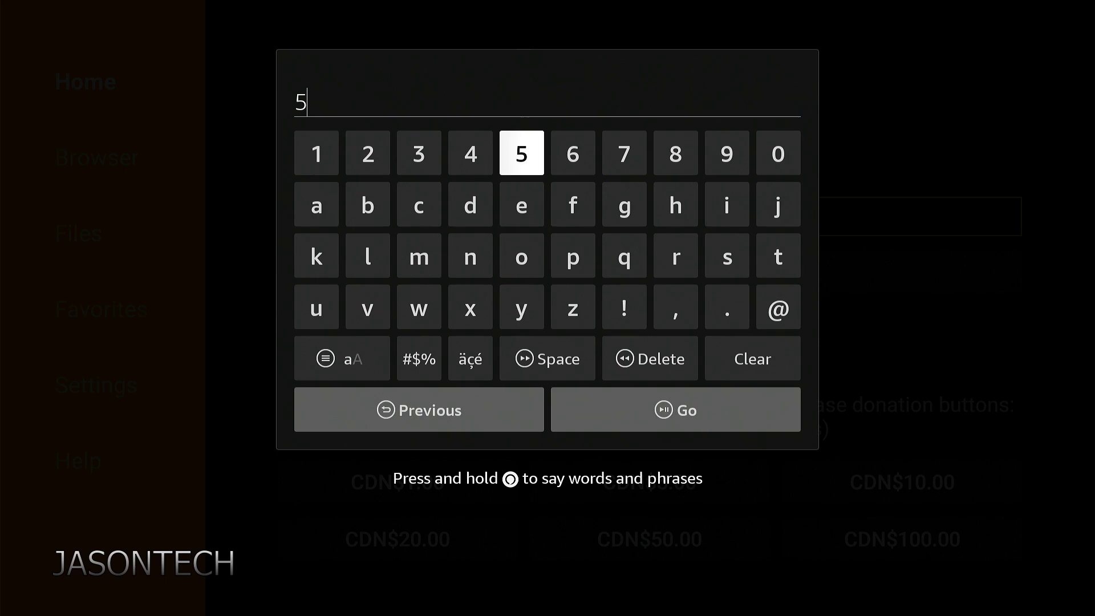
key(Right)
key(Right)
key(Return)
key(Return)
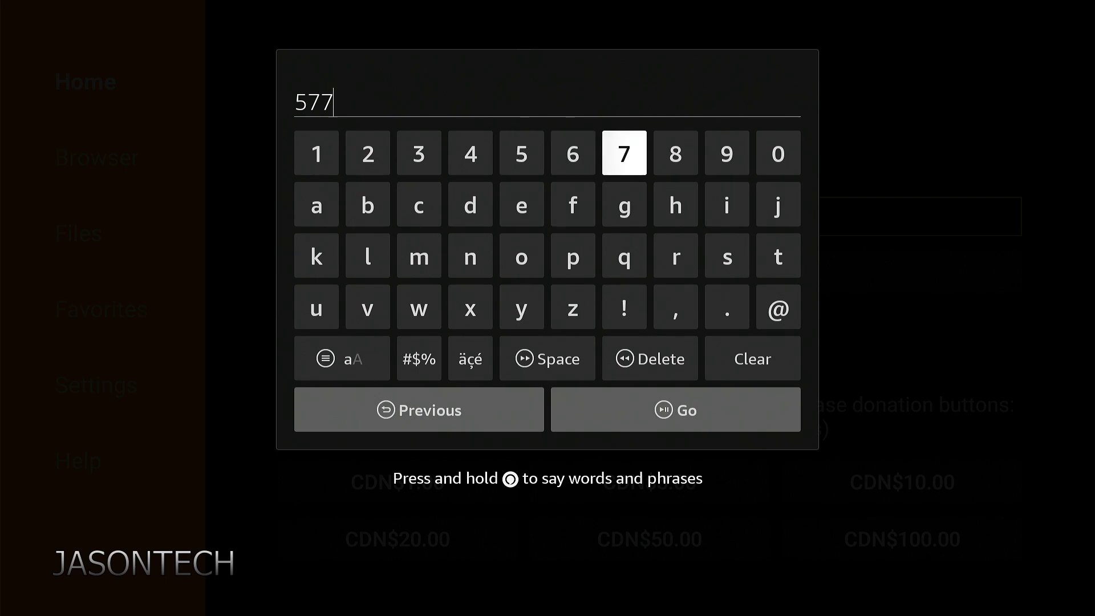
key(Right)
key(Right)
key(Return)
key(Return)
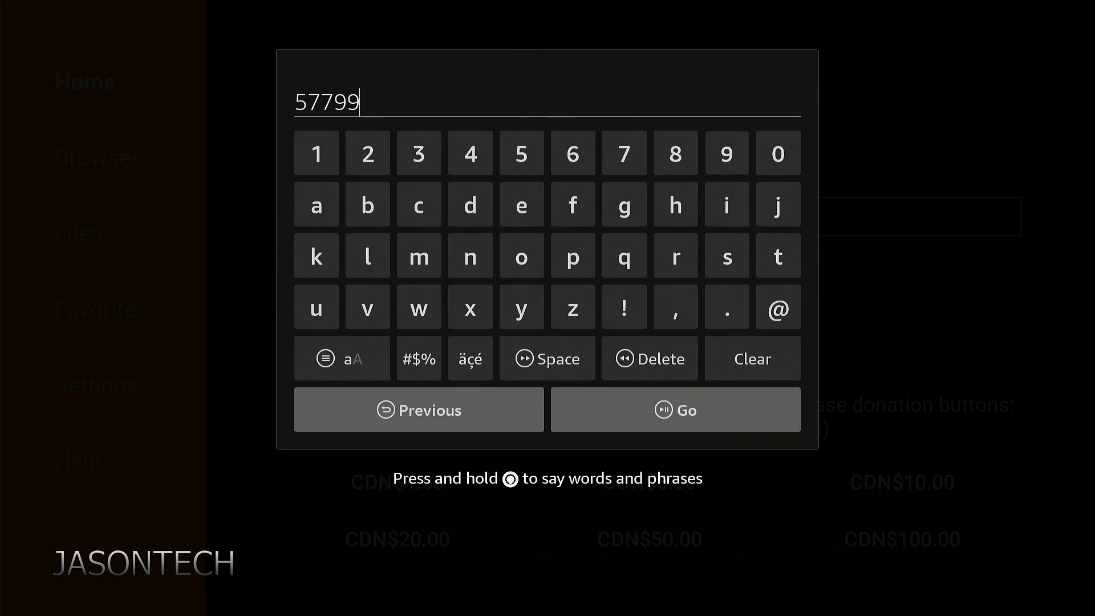
key(Left)
key(Left)
key(Left)
key(Left)
key(Left)
key(Left)
key(Return)
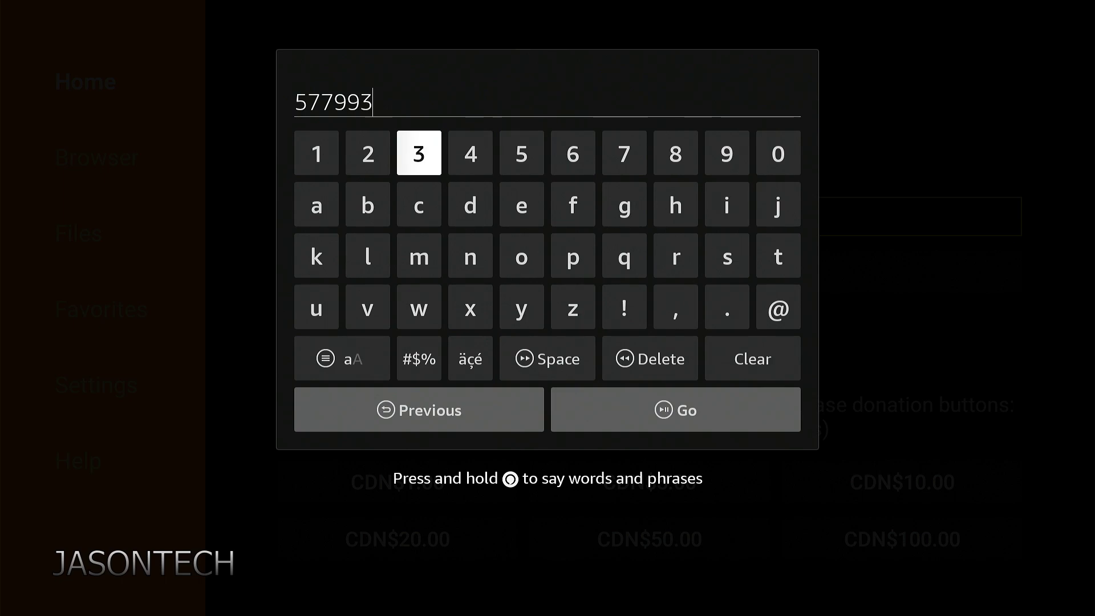
key(Down)
key(Down)
key(Down)
key(Down)
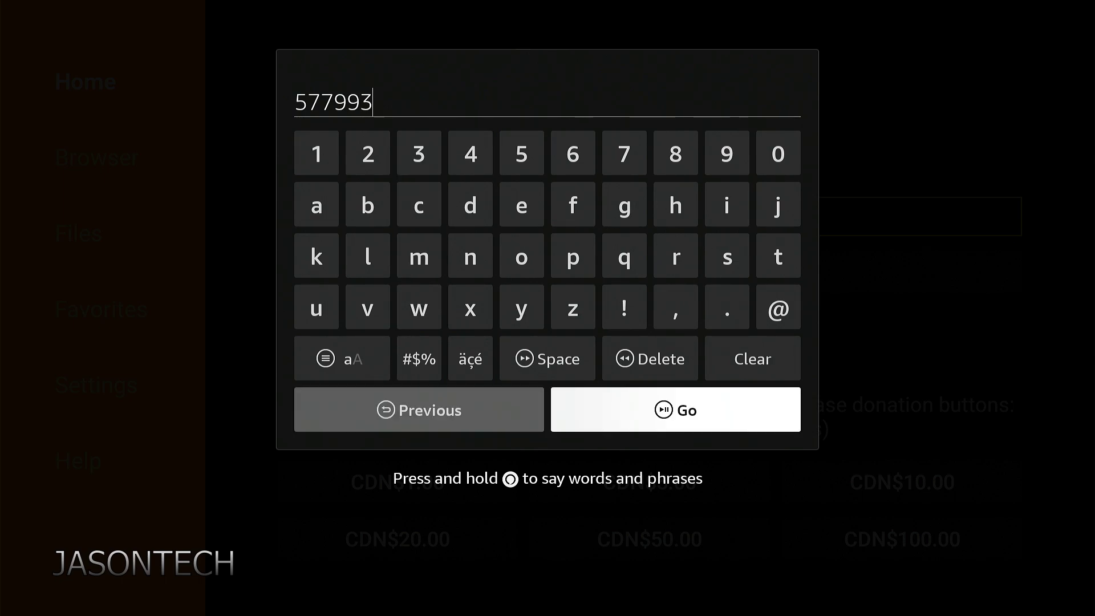
key(Return)
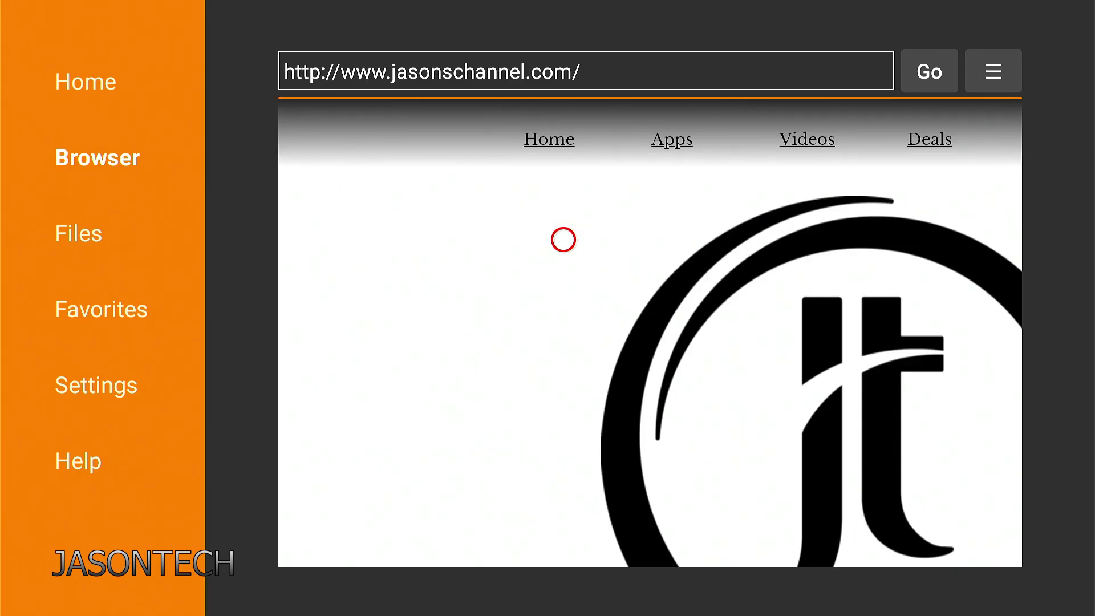
Switch the jasonschannel.com page to full-screen and scroll down it.
key(Menu)
key(Menu)
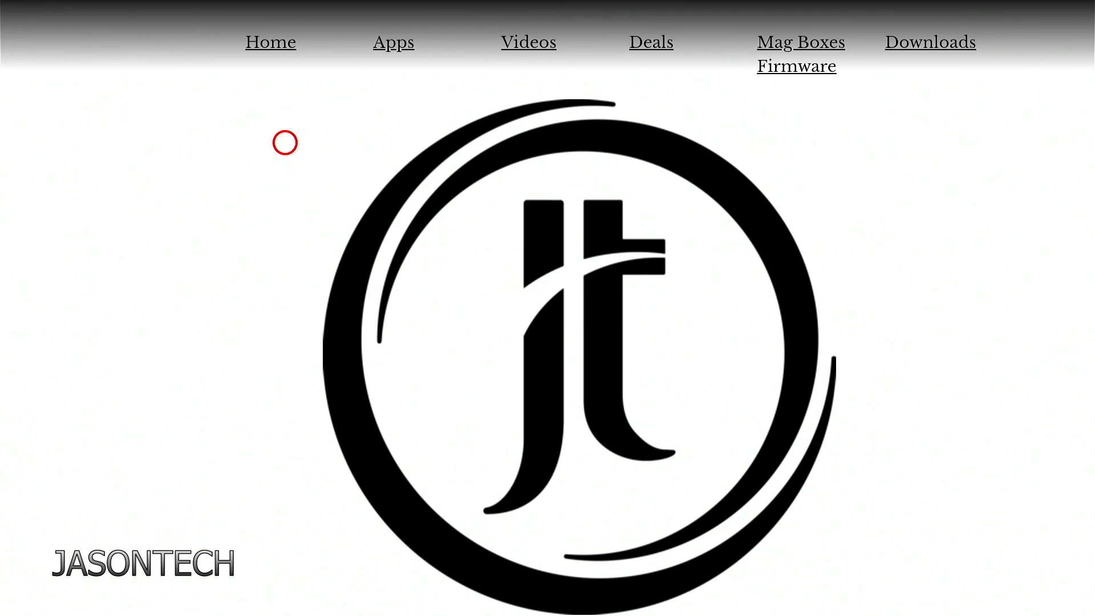
scroll(285, 592, down, 10)
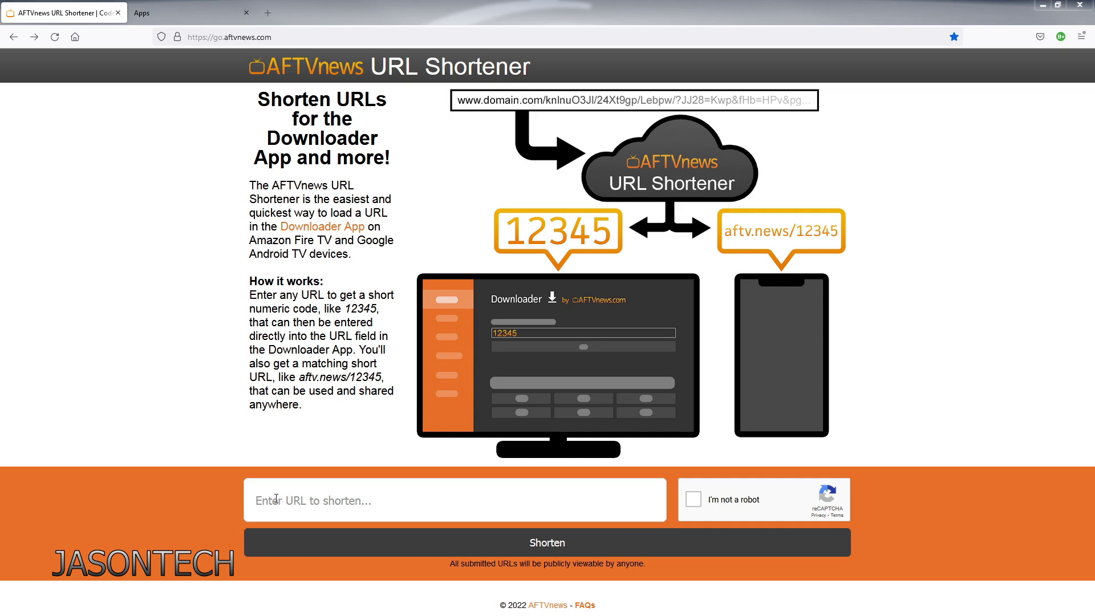
Shorten the hik-connect-4-22-0-0418.apk link, passing the reCAPTCHA, to get code 747051.
click(274, 498)
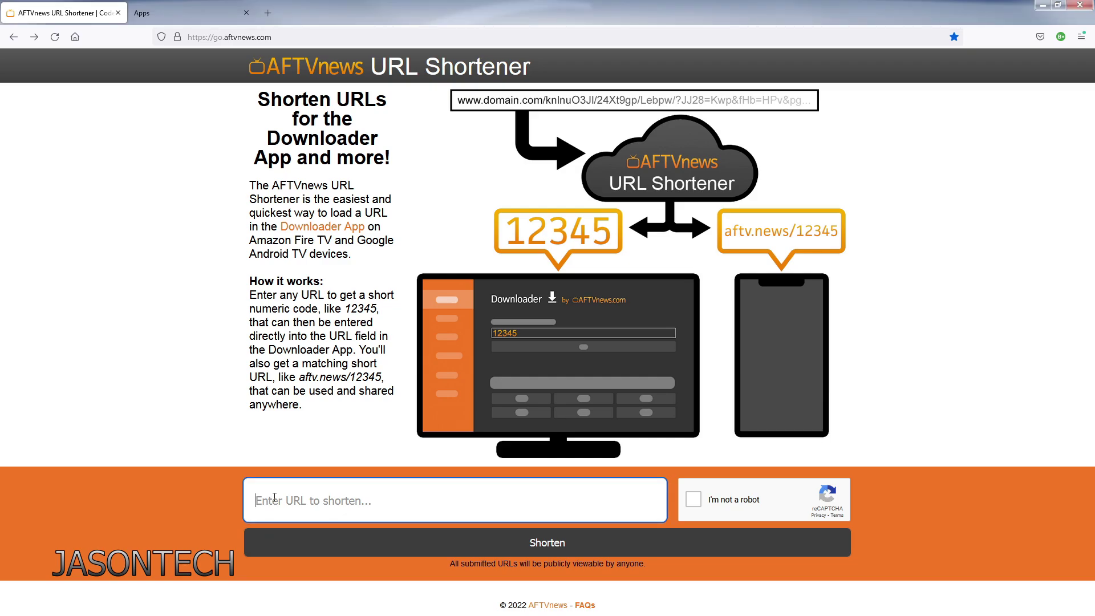
key(ctrl+v)
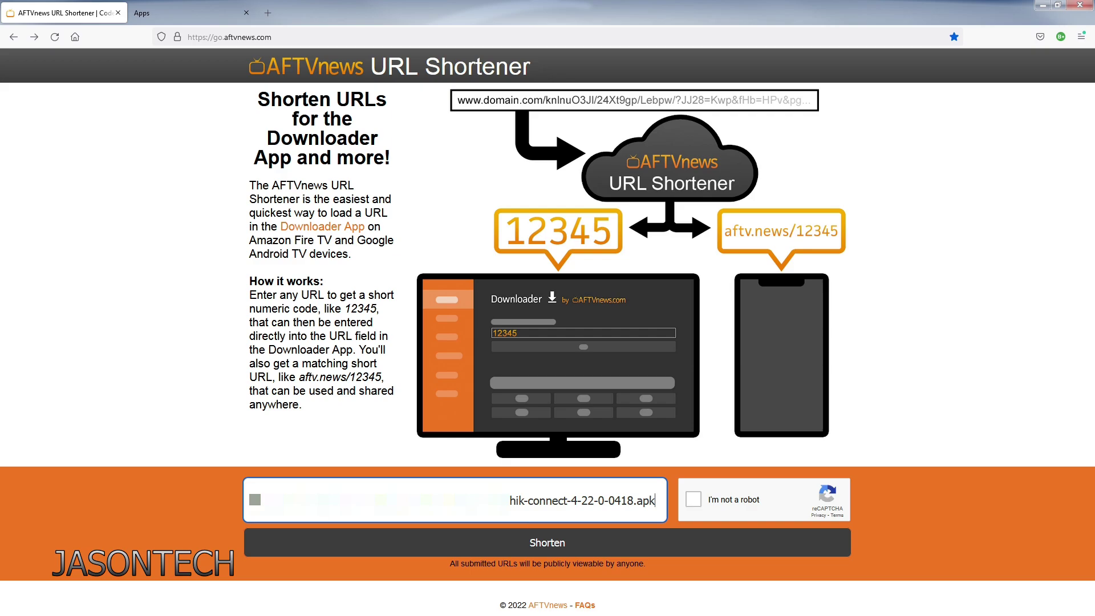
click(695, 500)
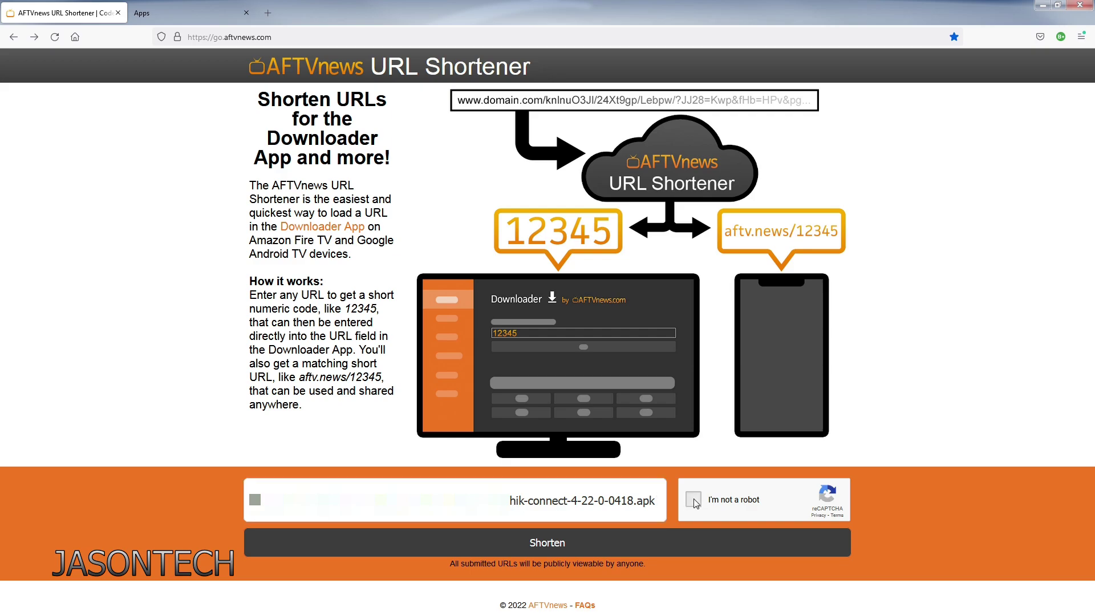
click(774, 554)
click(556, 547)
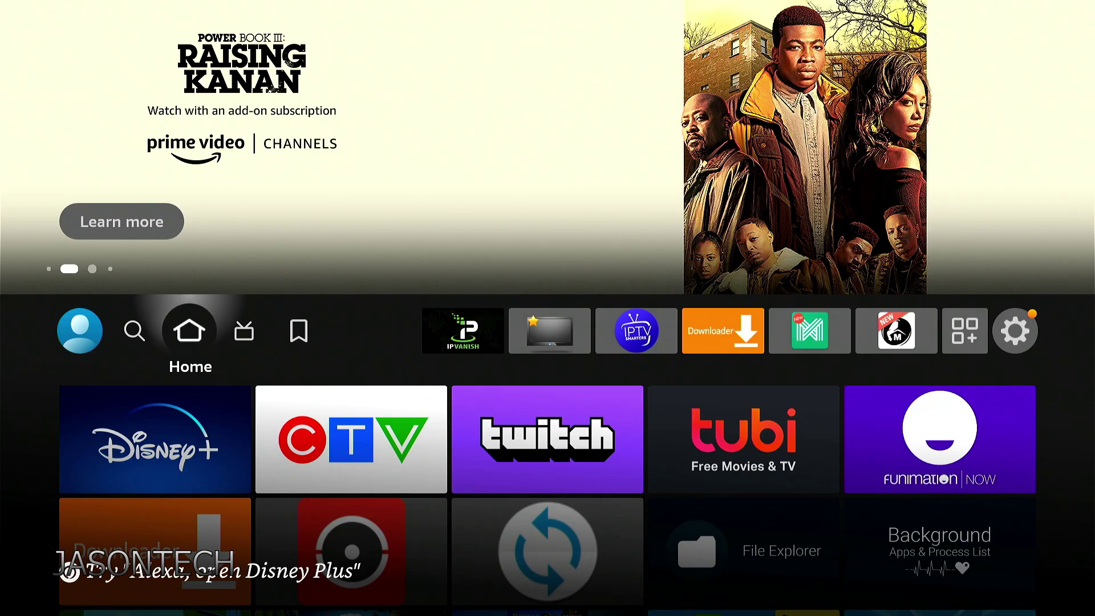
key(Right)
key(Right)
key(Right)
key(Right)
key(Right)
key(Right)
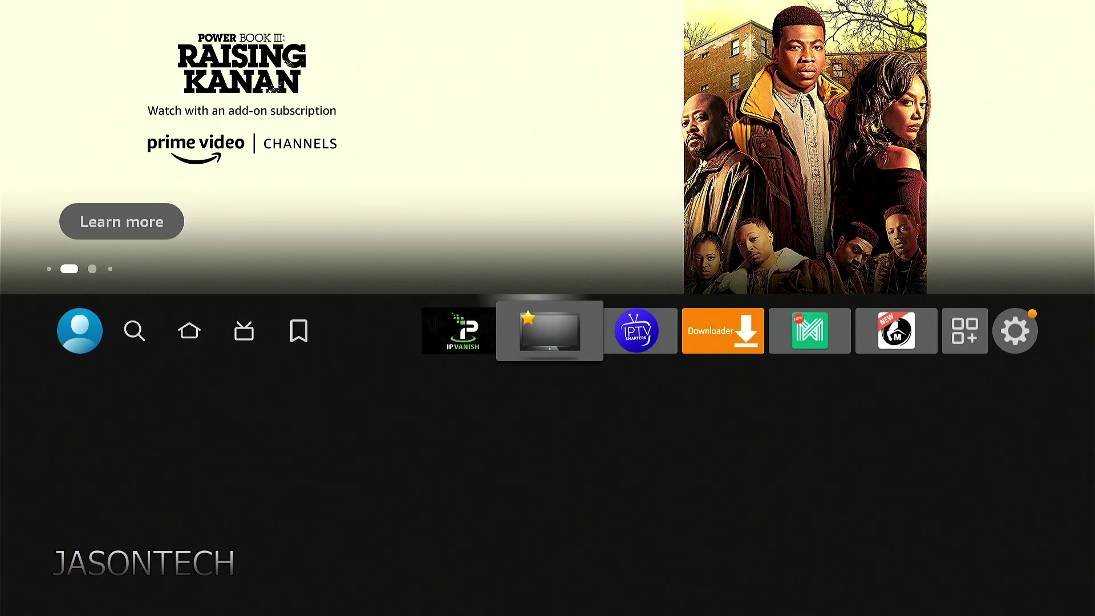
Launch Downloader and start the code in the URL field with digits 7, 4, 7.
key(Return)
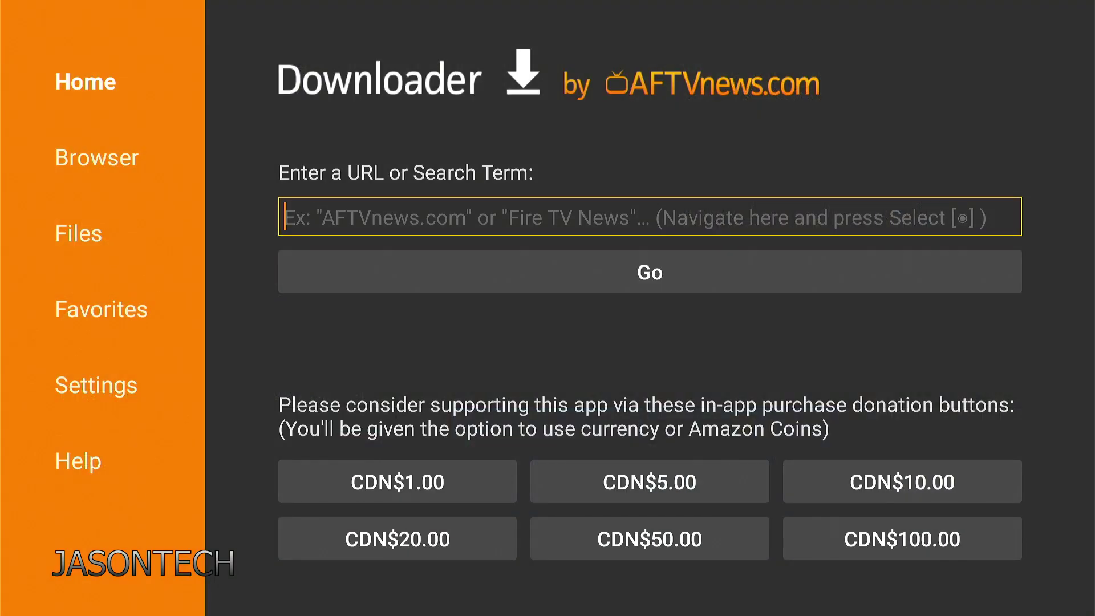
key(Return)
key(Up)
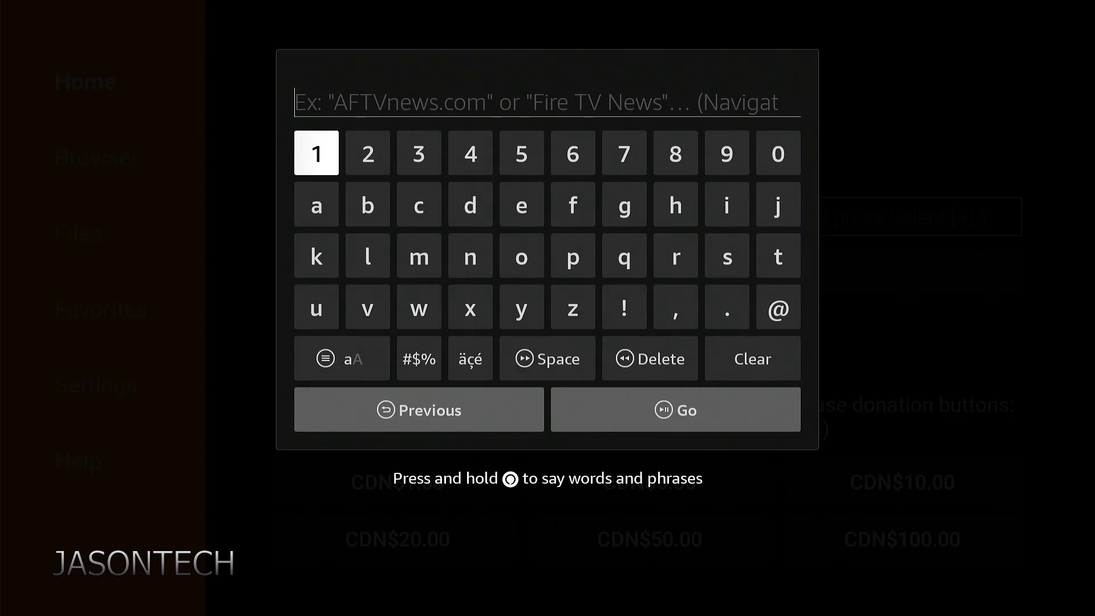
key(Left)
key(Left)
key(Left)
key(Left)
key(Return)
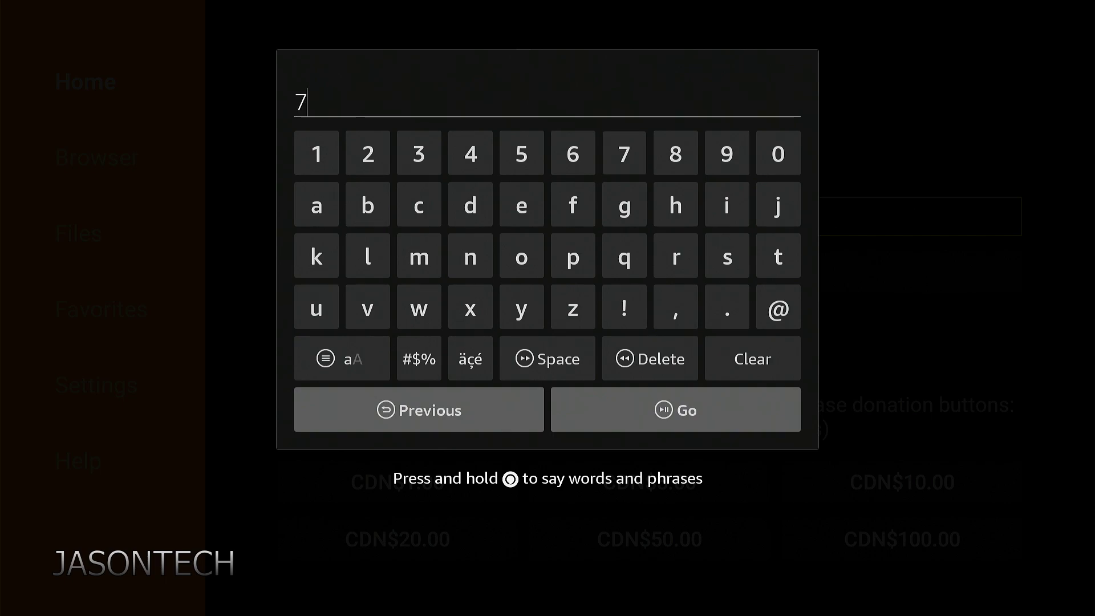
key(Left)
key(Left)
key(Left)
key(Return)
key(Right)
key(Right)
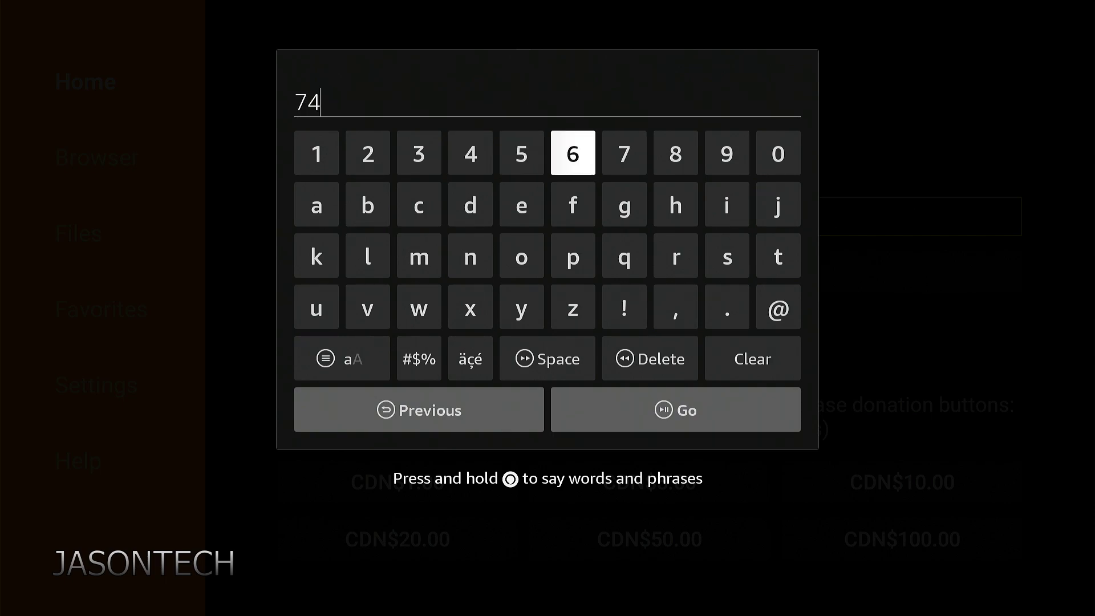
key(Right)
key(Return)
Finish the code with 0, 5, 1 to read 747051 and submit it.
key(Right)
key(Right)
key(Right)
key(Return)
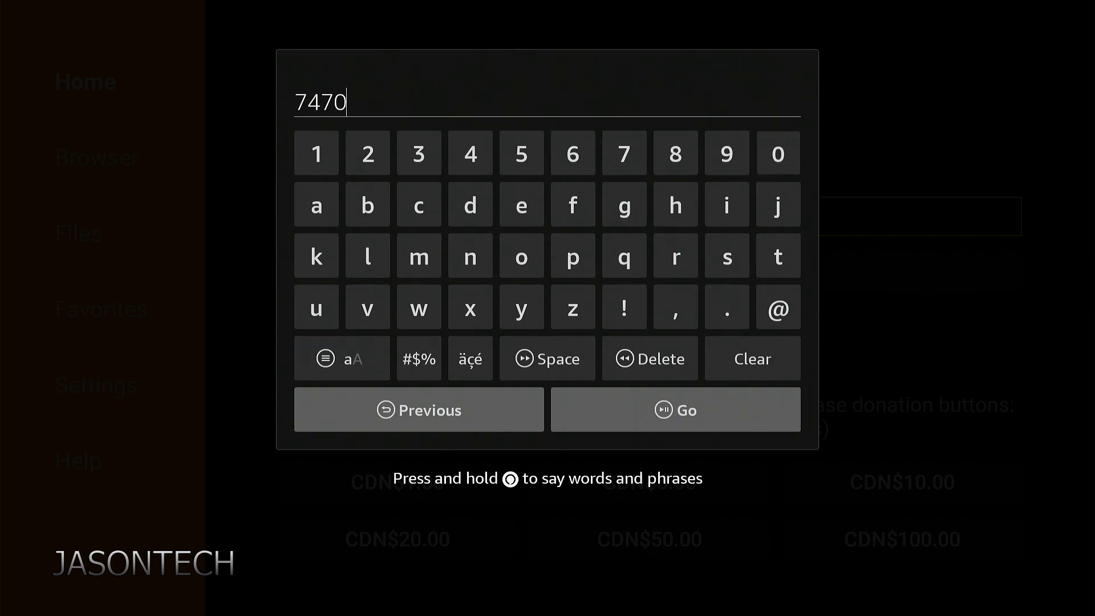
key(Right)
key(Right)
key(Right)
key(Right)
key(Right)
key(Return)
key(Left)
key(Left)
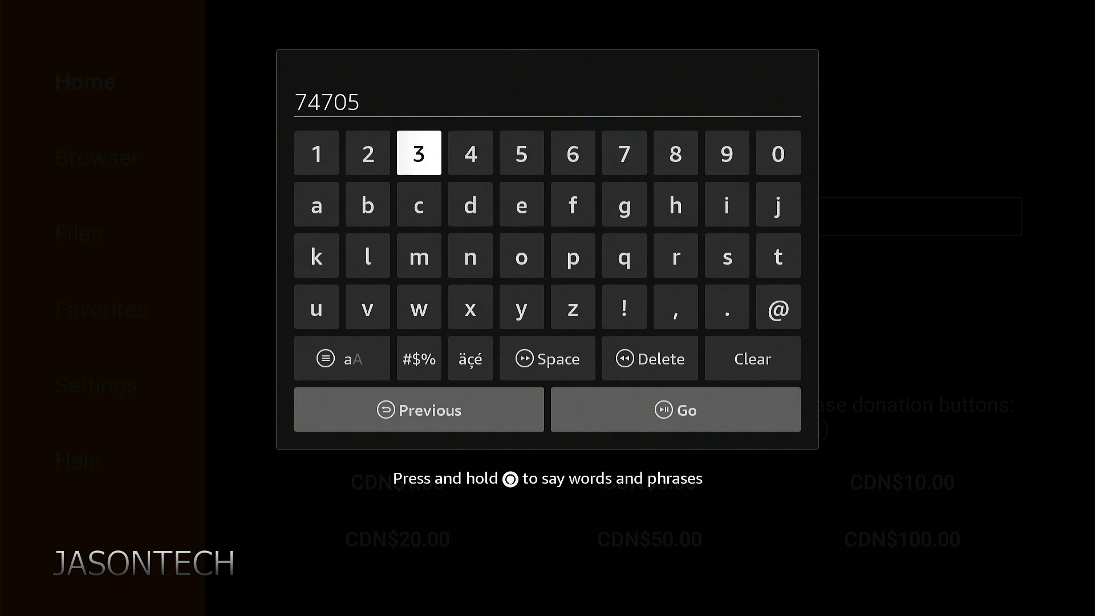
key(Left)
key(Left)
key(Return)
key(Down)
key(Down)
key(Down)
key(Down)
key(Down)
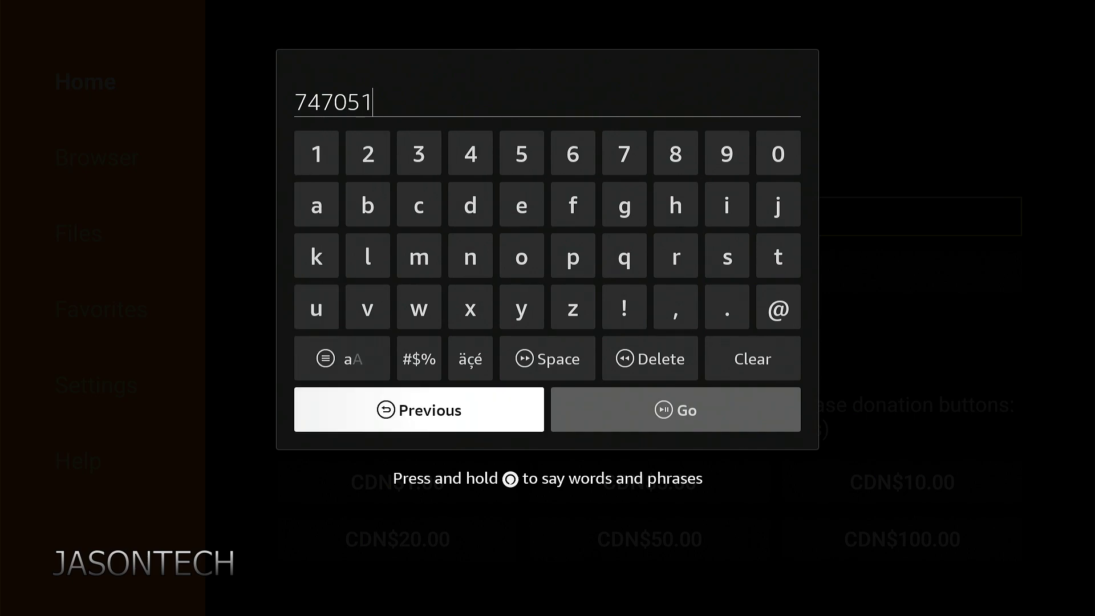
key(Right)
key(Return)
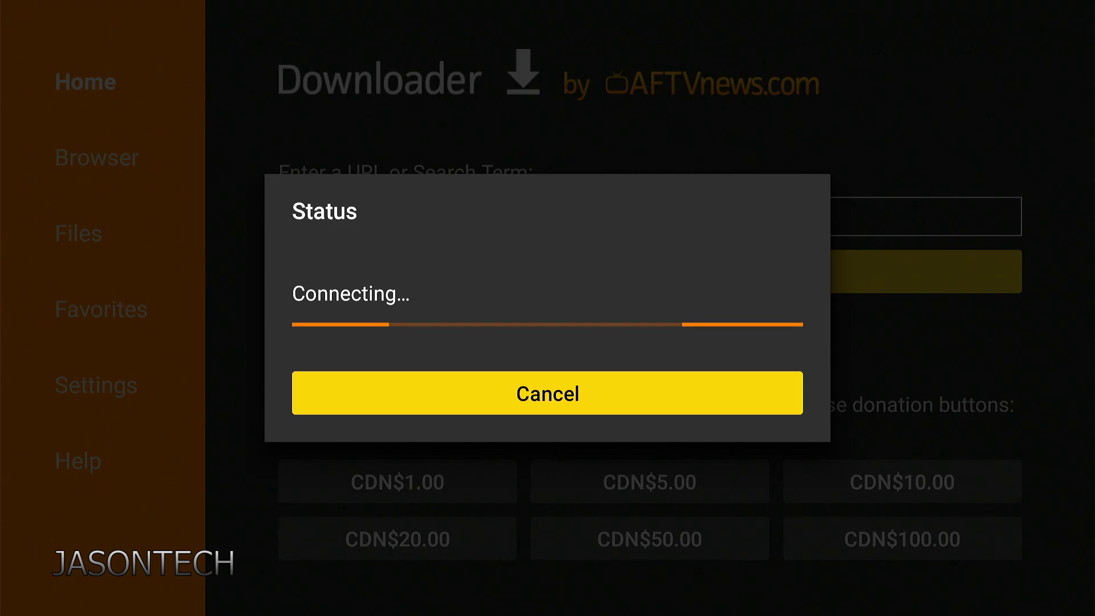